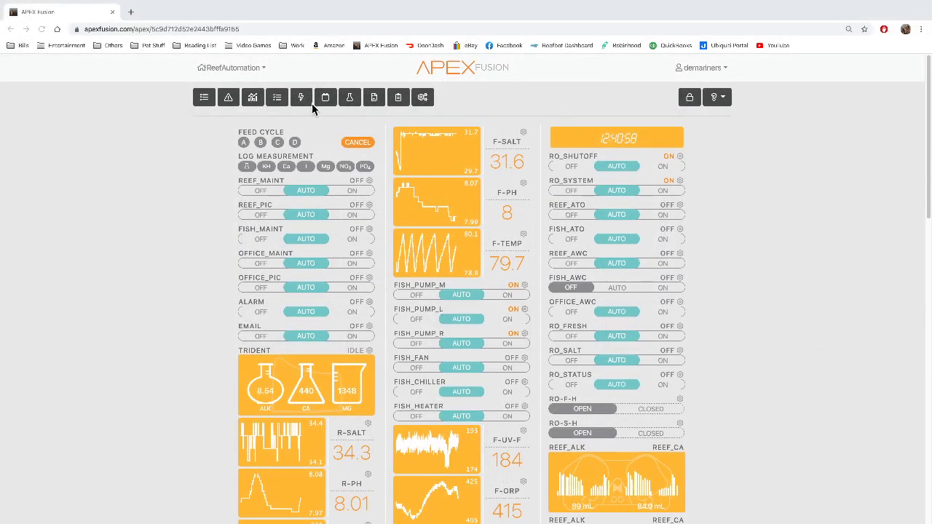
- Browse the Profiles list and open the Light-Pic Radion profile's settings
left_click(430, 104)
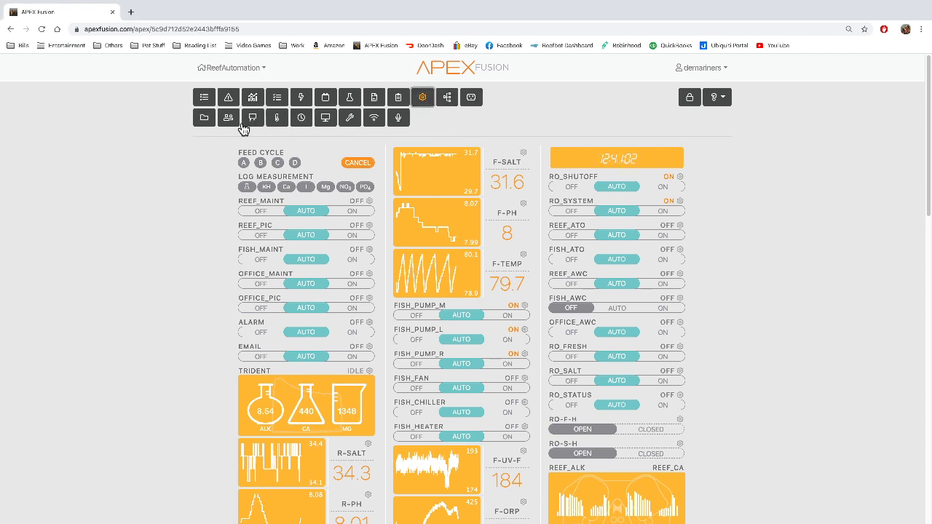
left_click(204, 119)
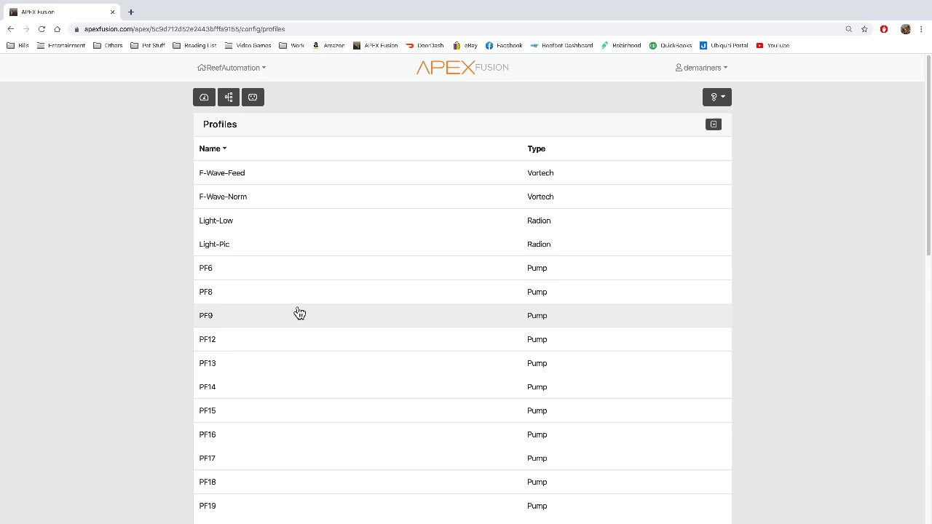
scroll(296, 316, "down", 15)
scroll(302, 315, "up", 15)
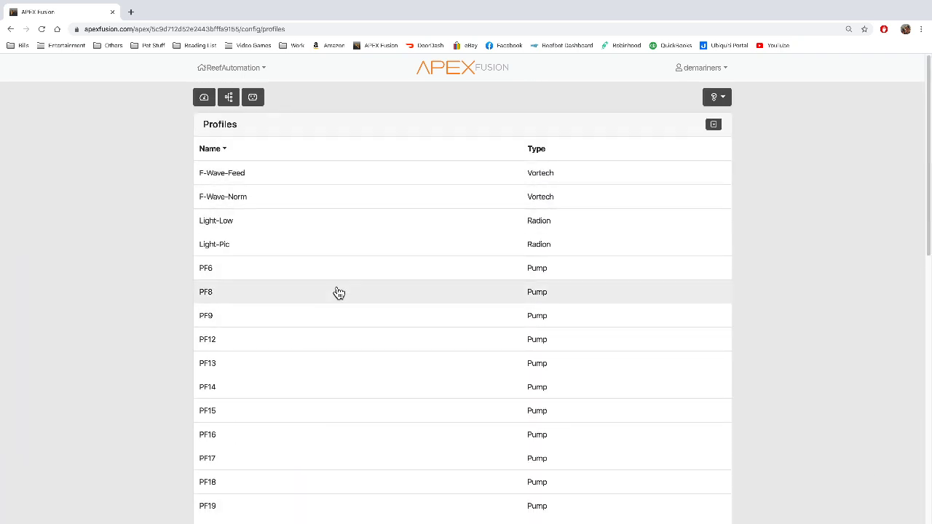
scroll(337, 292, "down", 6)
scroll(326, 415, "up", 10)
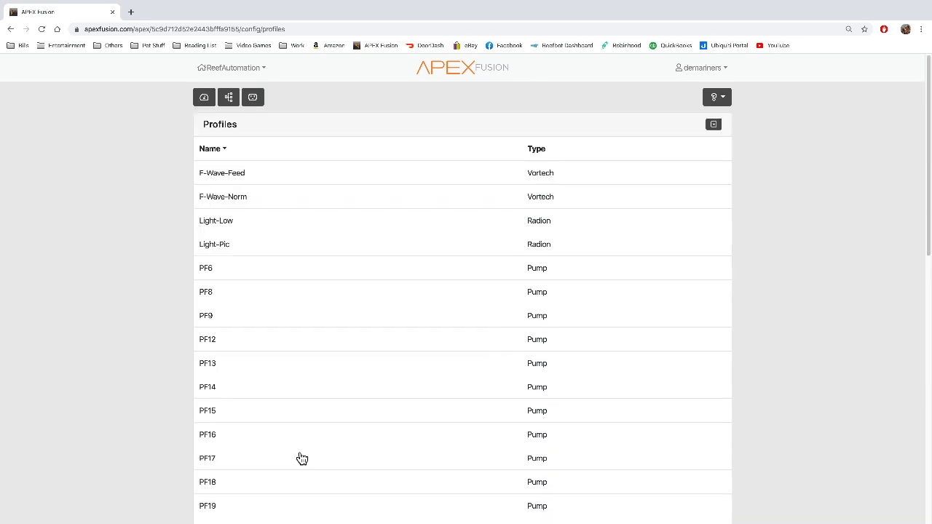
left_click(263, 249)
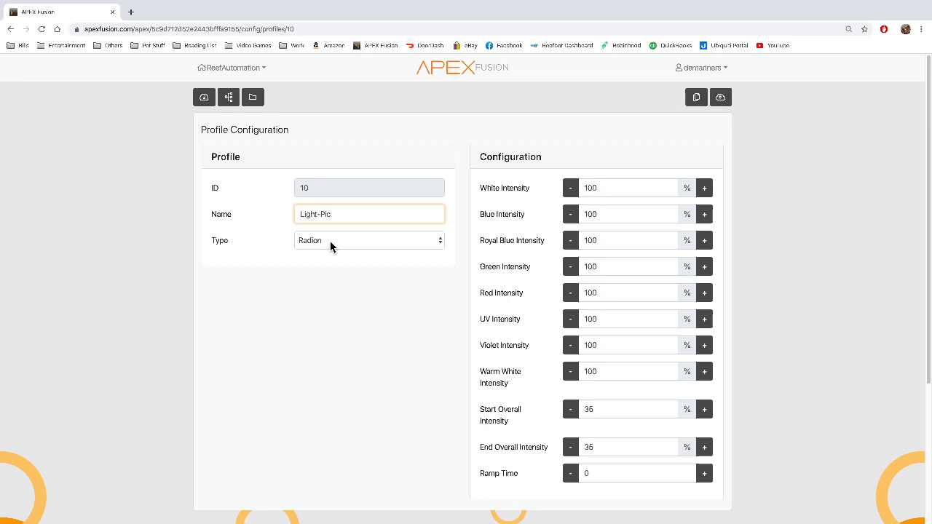
left_click(330, 246)
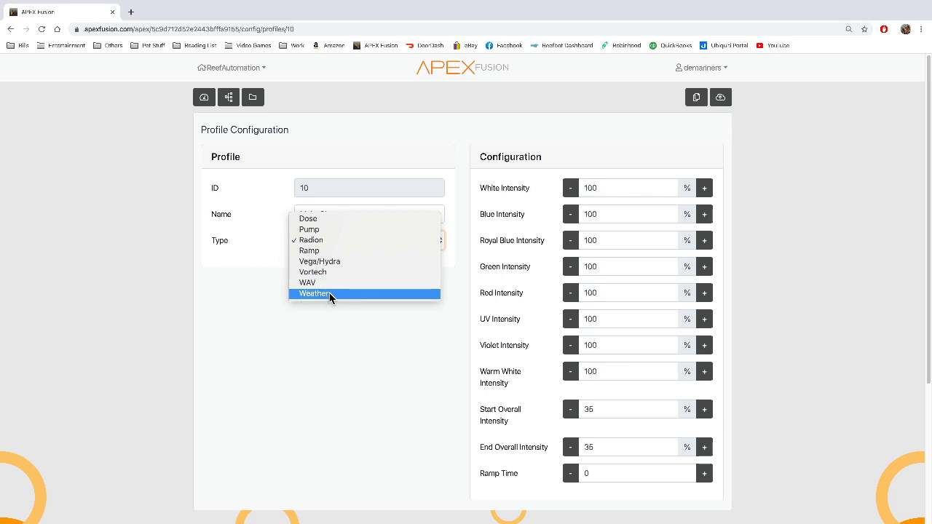
- Close the Type list, leaving Light-Pic as a Radion profile
left_click(338, 360)
left_click(329, 240)
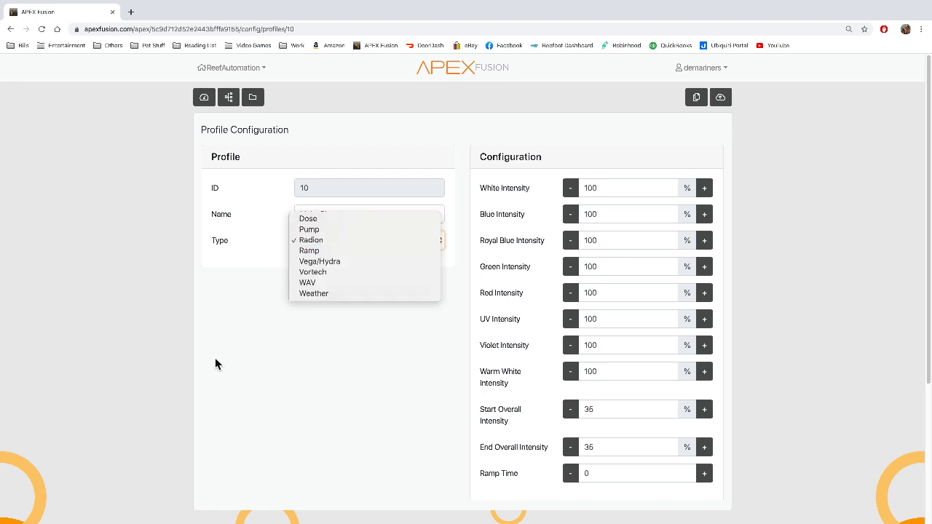
left_click(346, 337)
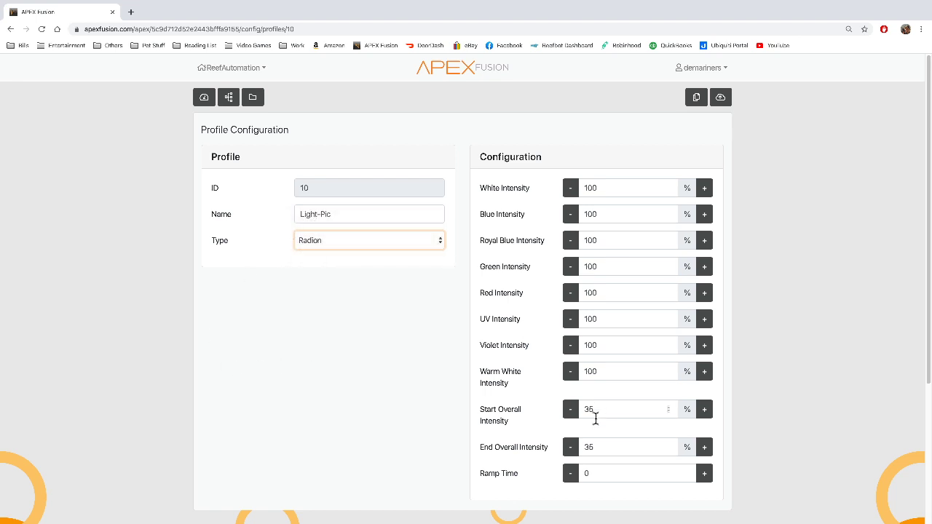
- Review Light-Pic's name, overall intensity 35 and Ramp Time, then return to the ReefAutomation dashboard
left_click_drag(359, 212, 281, 211)
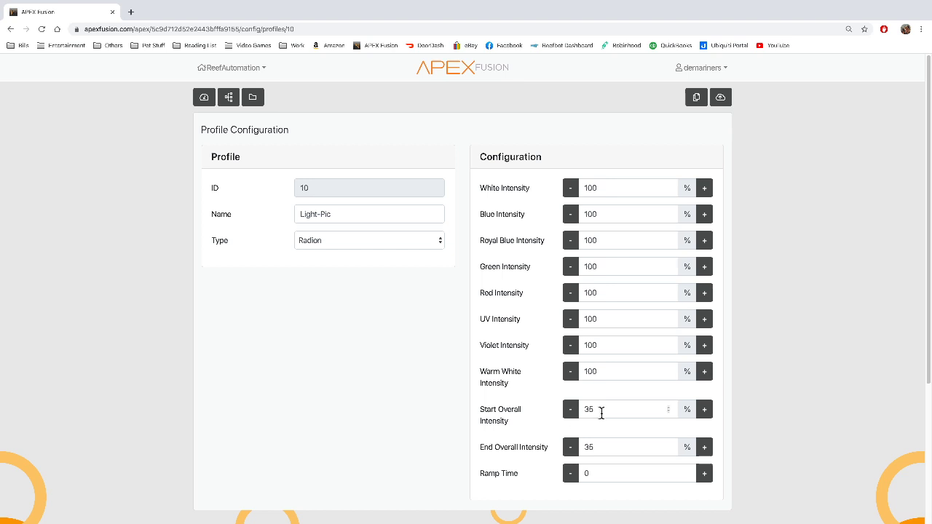
double_click(601, 411)
double_click(628, 449)
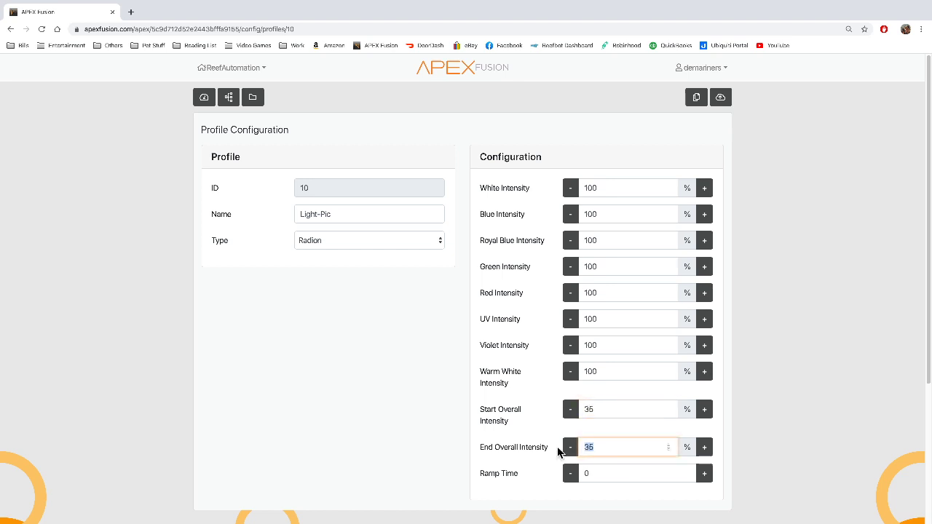
left_click(604, 472)
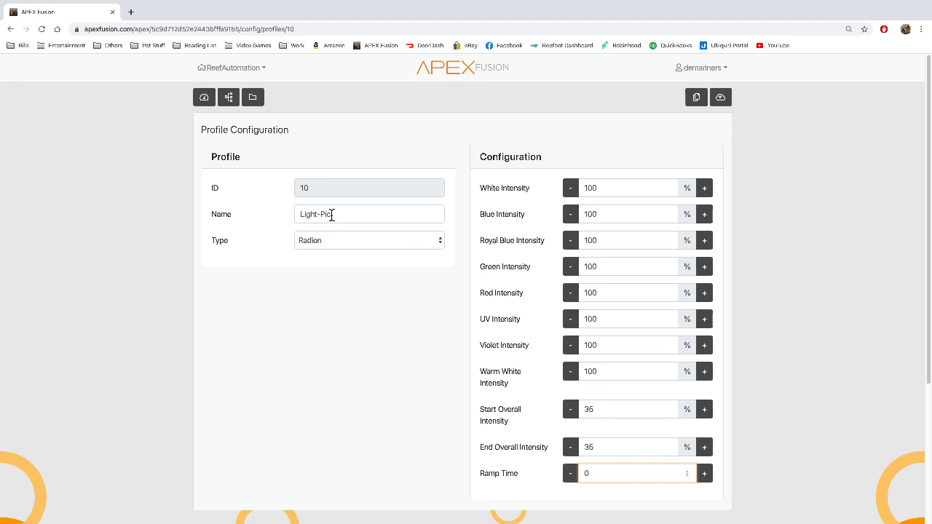
left_click_drag(331, 214, 256, 211)
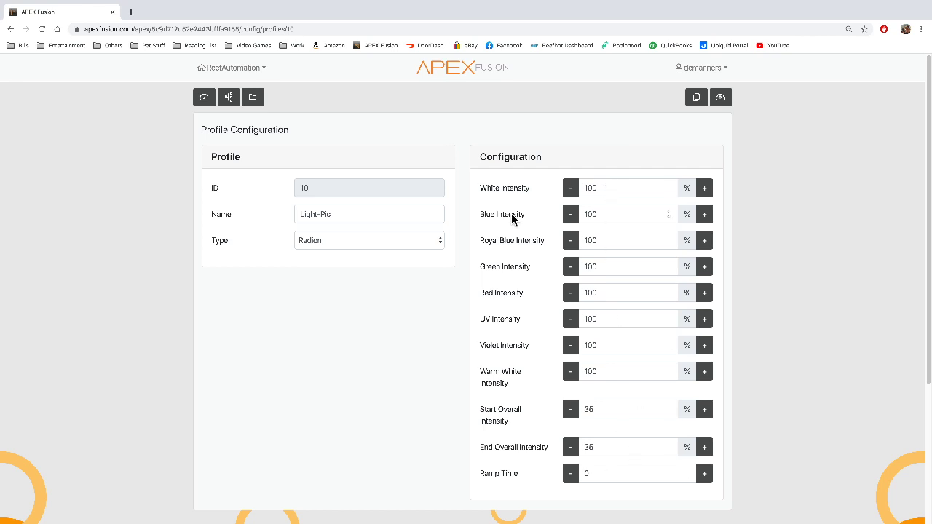
left_click(206, 98)
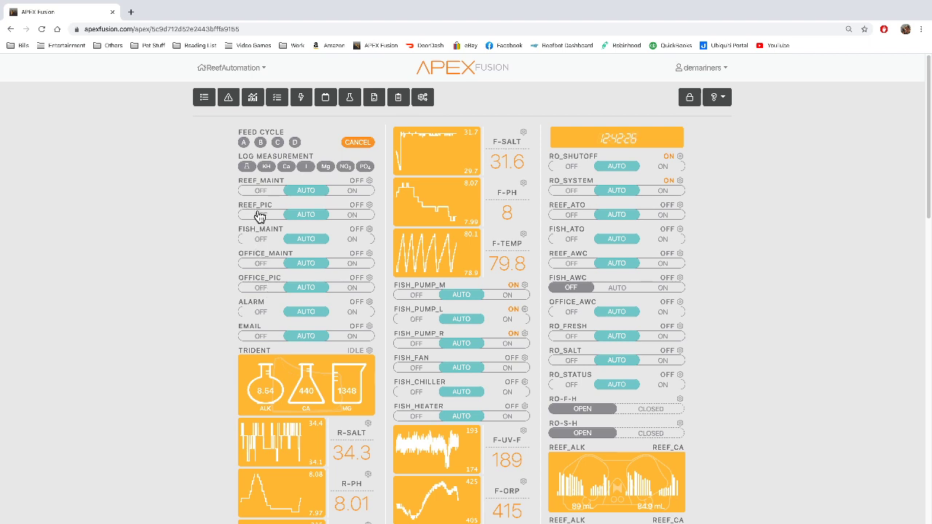
left_click(370, 208)
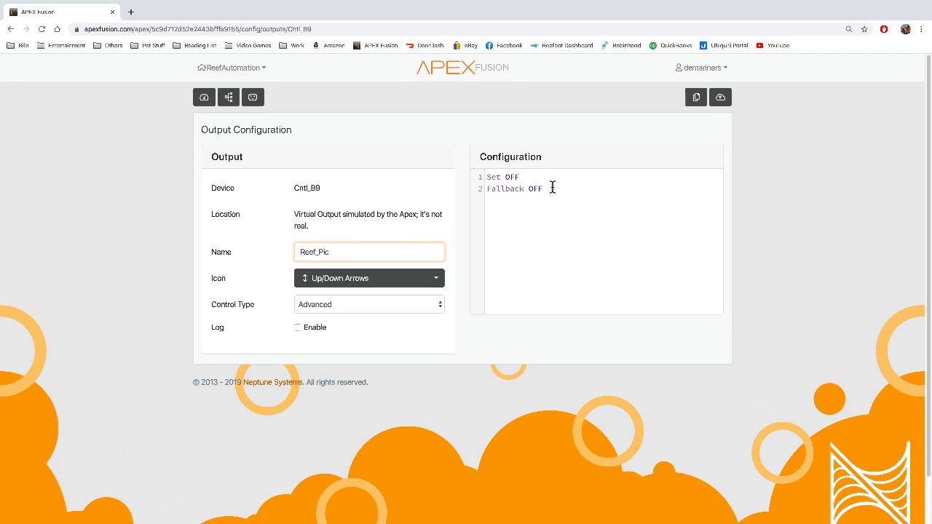
left_click_drag(335, 252, 288, 248)
left_click(369, 246)
left_click(203, 96)
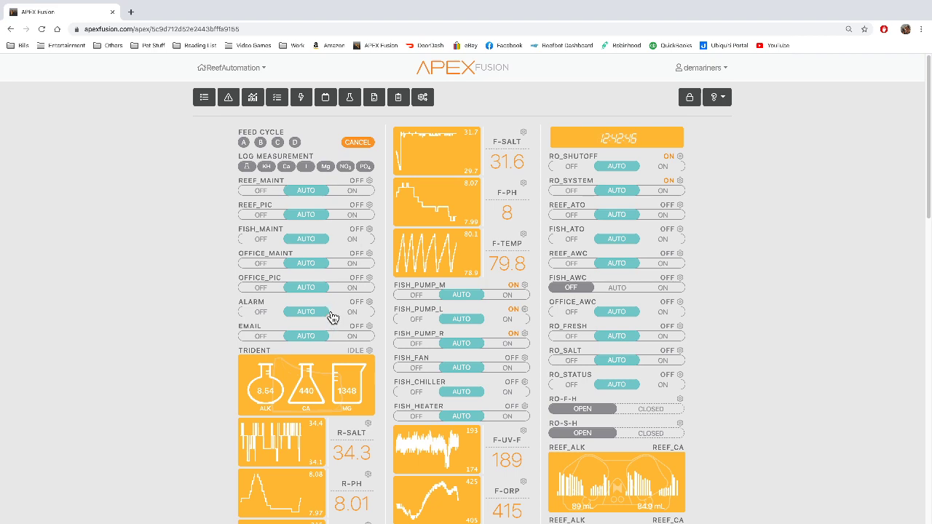
- Open the REEF_LED_L light output's schedule page from lower on the dashboard
scroll(330, 315, "down", 5)
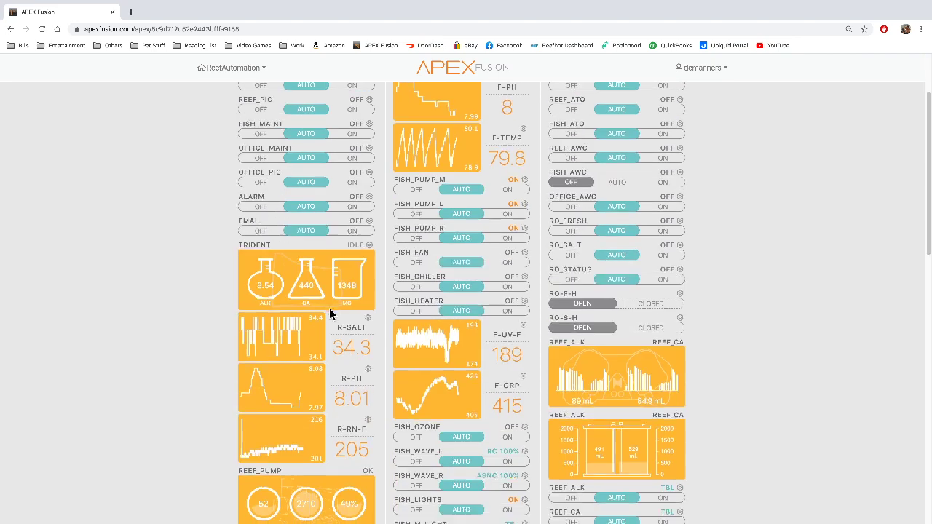
scroll(329, 314, "down", 3)
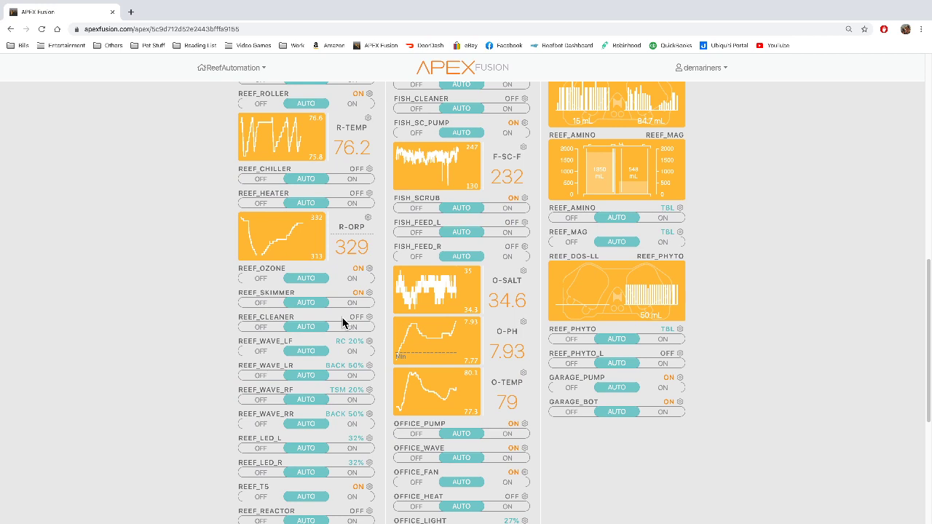
scroll(347, 364, "down", 1)
left_click(368, 404)
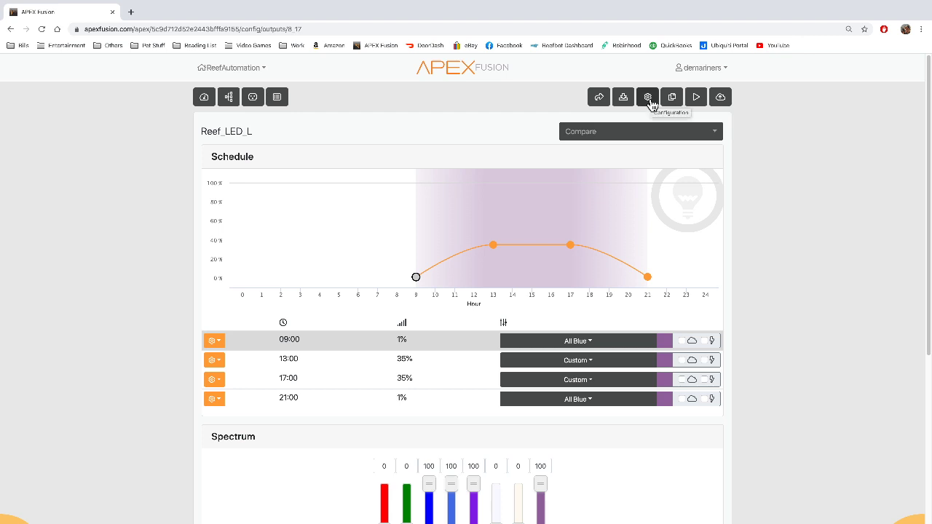
left_click(648, 97)
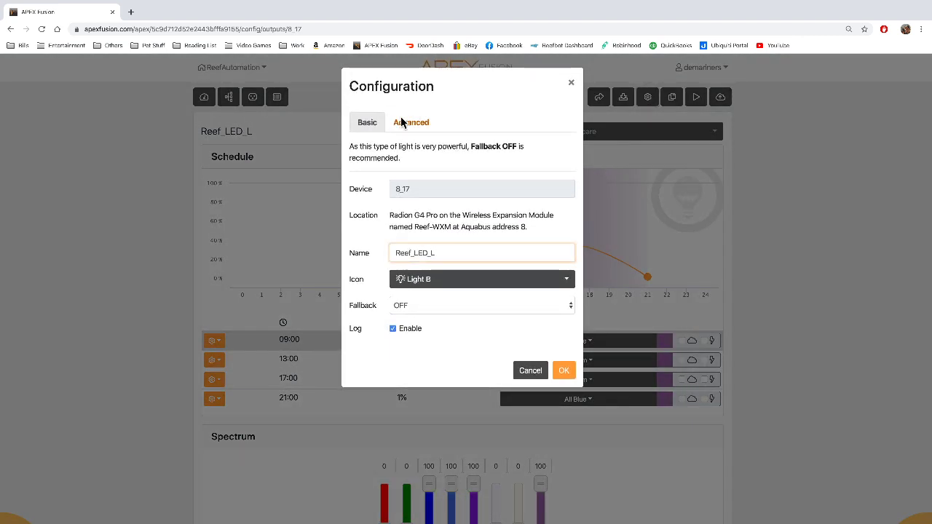
left_click(408, 123)
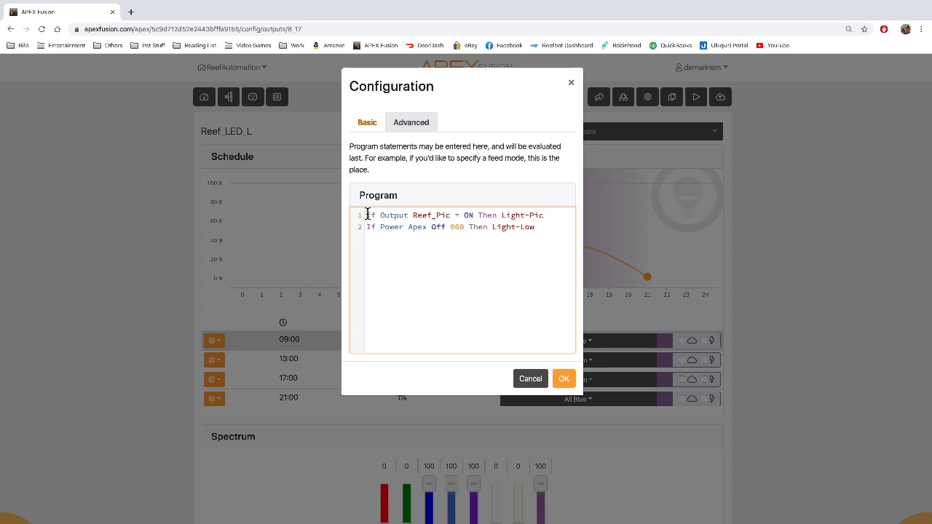
left_click_drag(368, 214, 500, 213)
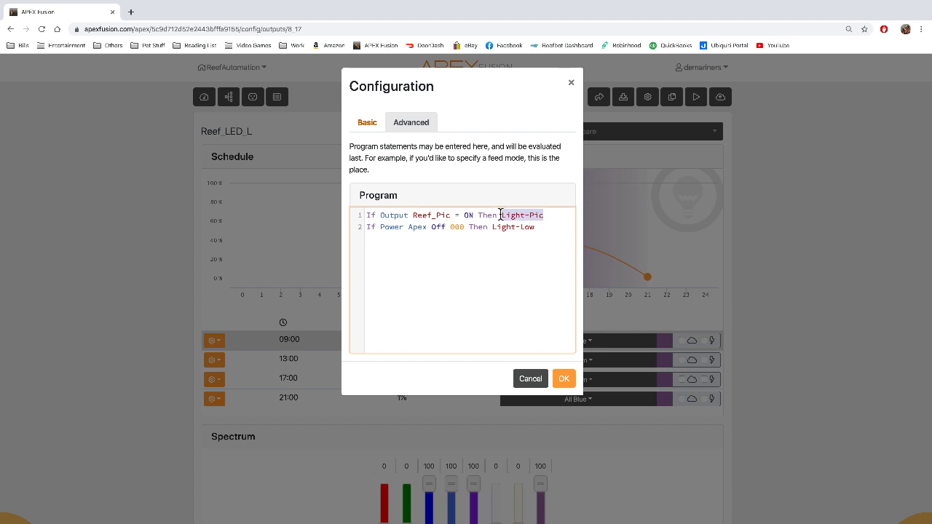
left_click(546, 214)
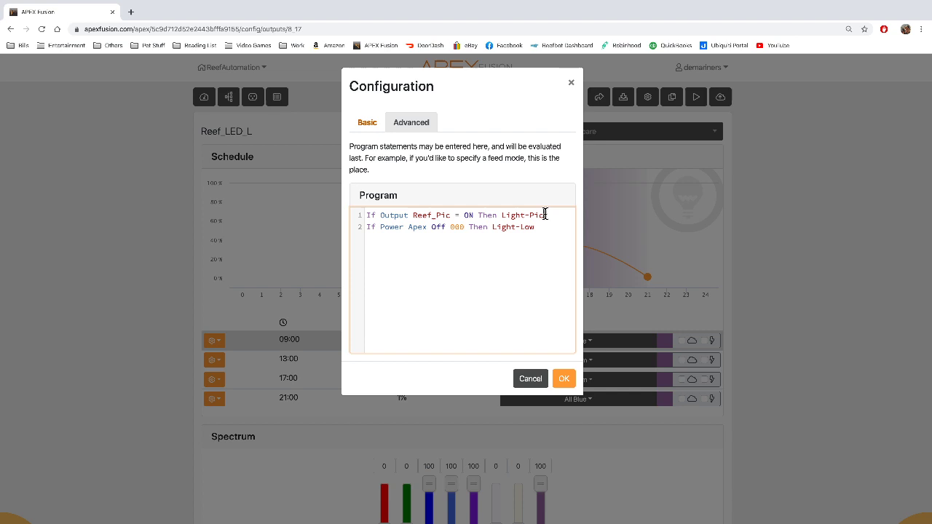
left_click_drag(474, 215, 372, 210)
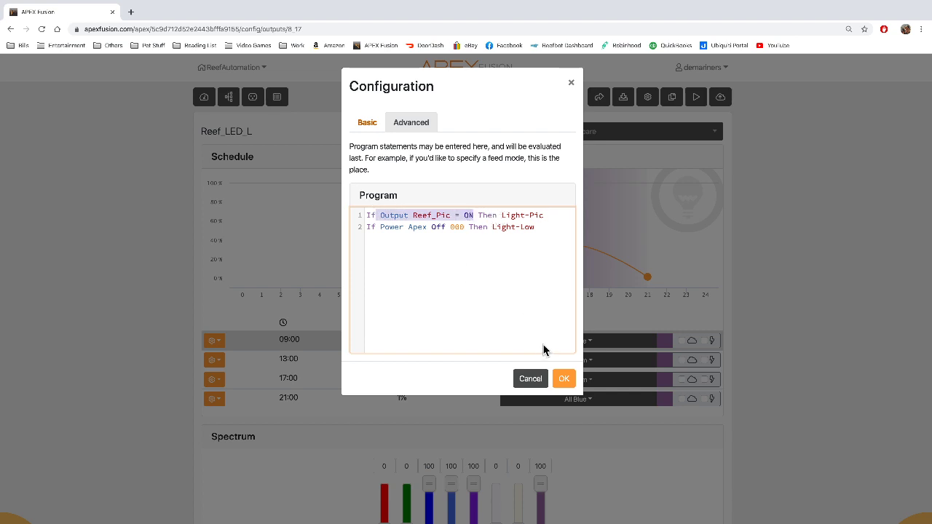
left_click(539, 377)
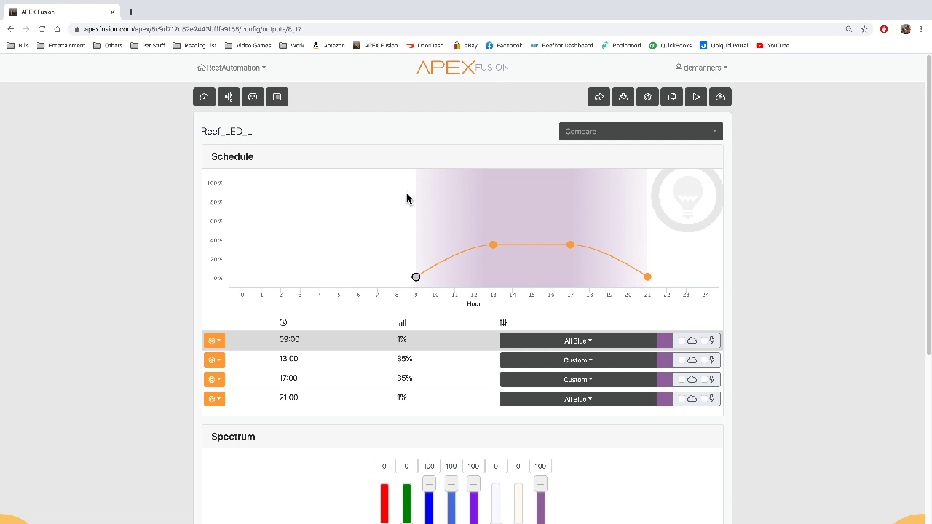
- Open the PF6 pump profile from the Profiles list
left_click(204, 98)
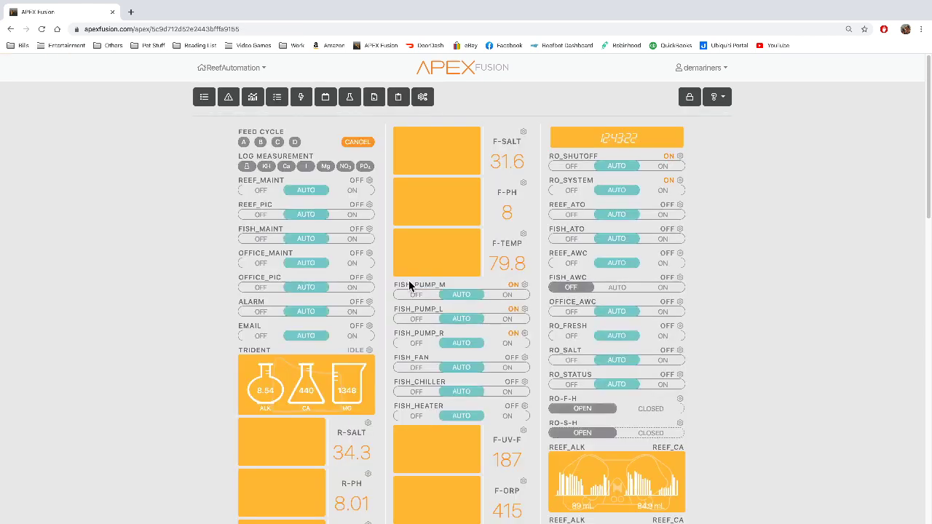
left_click(422, 97)
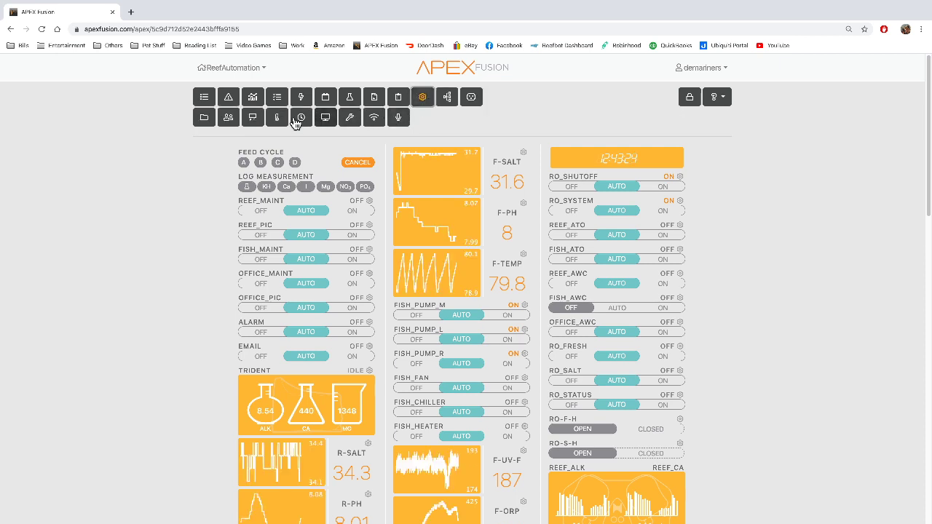
left_click(206, 118)
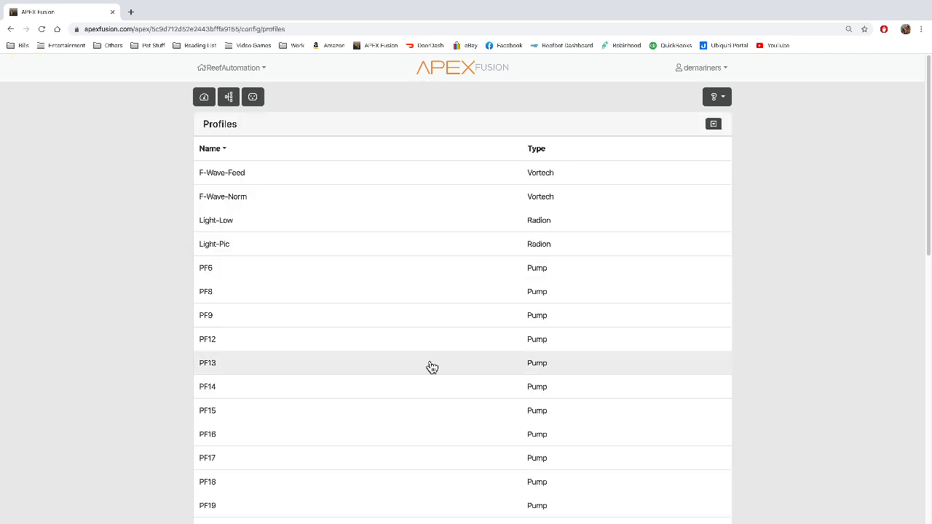
left_click(255, 269)
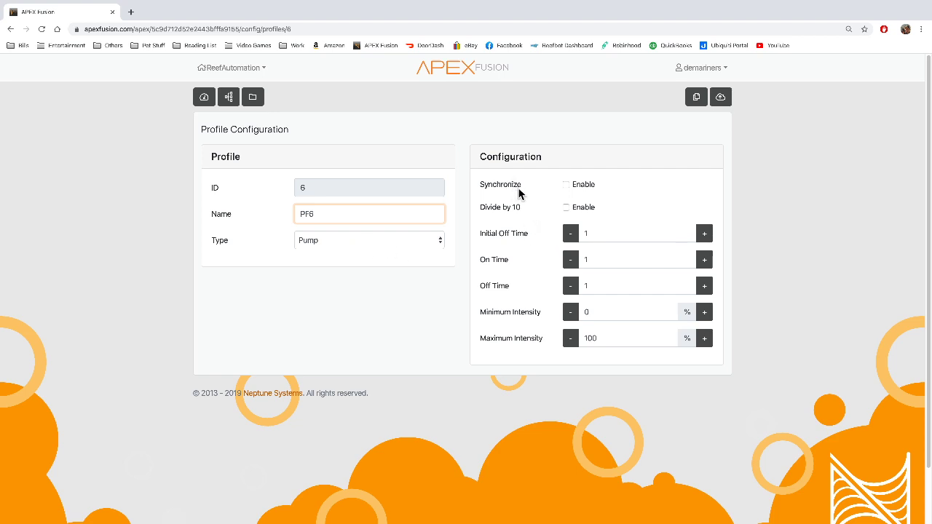
- Leave Synchronize Enable and Divide by 10 unchecked on PF6
left_click(567, 186)
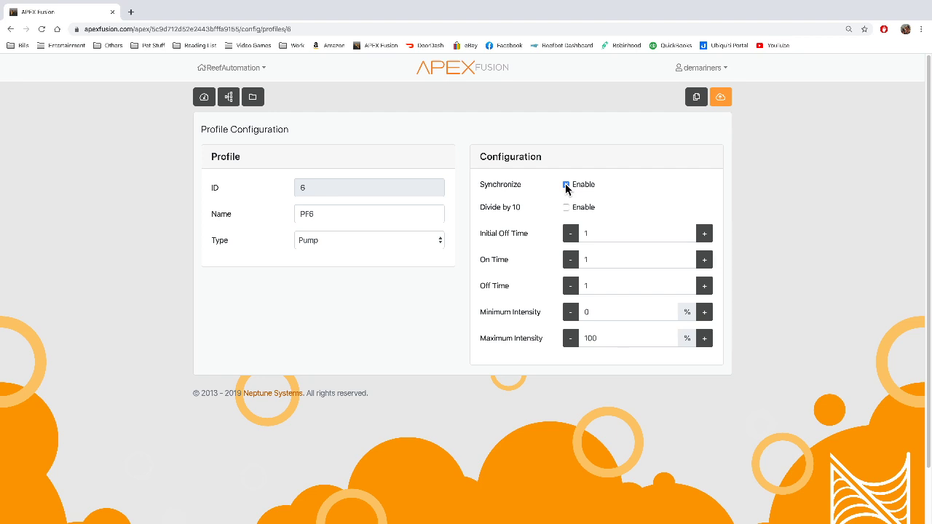
left_click(567, 187)
left_click(601, 260)
left_click(571, 206)
left_click(566, 208)
- Set PF6's Initial Off Time to 0 and On Time to 5
left_click(604, 233)
key("BackSpace")
type("0")
key("Tab")
left_click(545, 311)
left_click(604, 260)
key("BackSpace")
type("5")
- Set PF6's Off Time to 10, keeping Divide by 10 unchecked
left_click(607, 285)
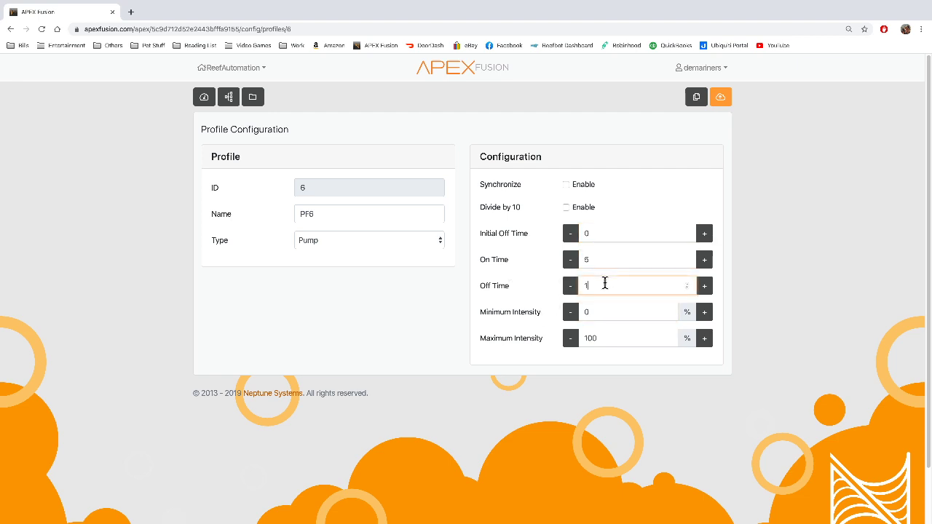
key("BackSpace")
type("60")
left_click(566, 207)
left_click(565, 208)
left_click(608, 285)
key("BackSpace")
key("BackSpace")
type("10")
left_click(597, 311)
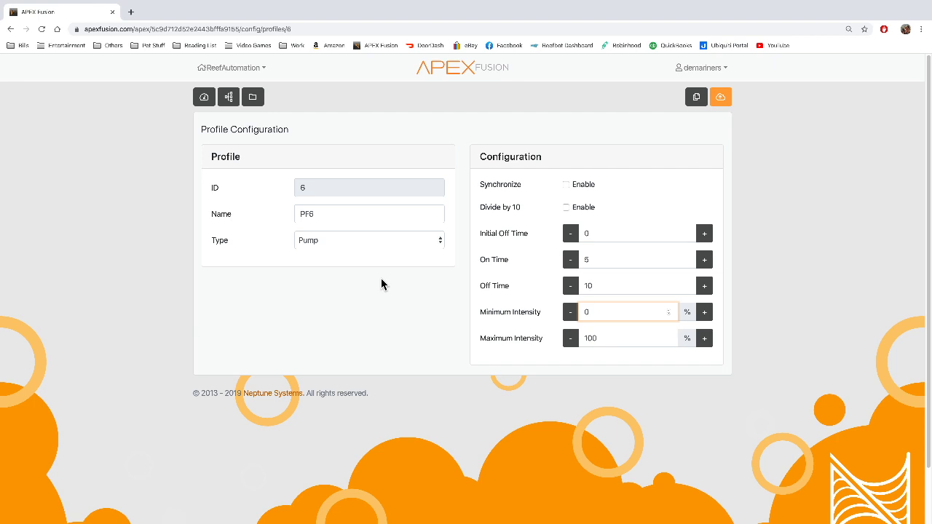
left_click(380, 245)
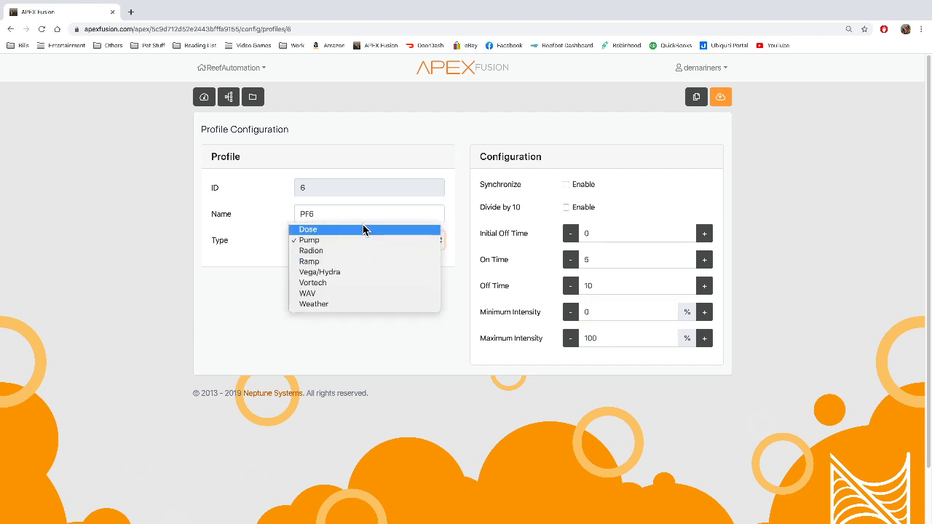
- Change PF6 to a Dose profile, keeping the 7 mL / min rate and Forward direction
left_click(367, 230)
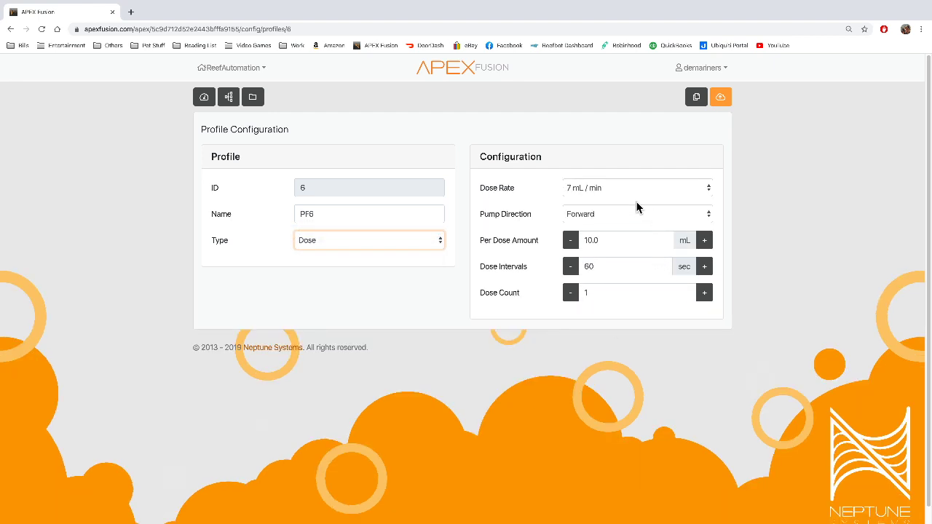
left_click(614, 187)
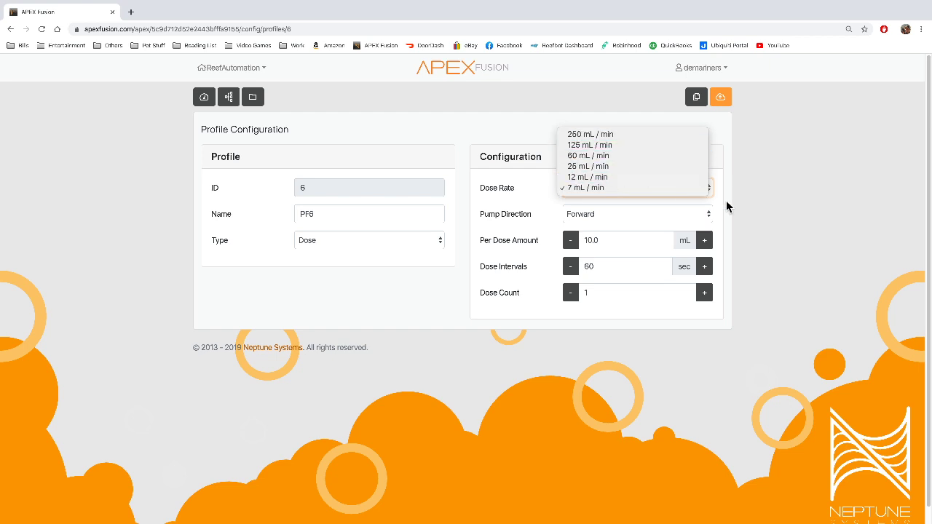
left_click(662, 216)
left_click(609, 215)
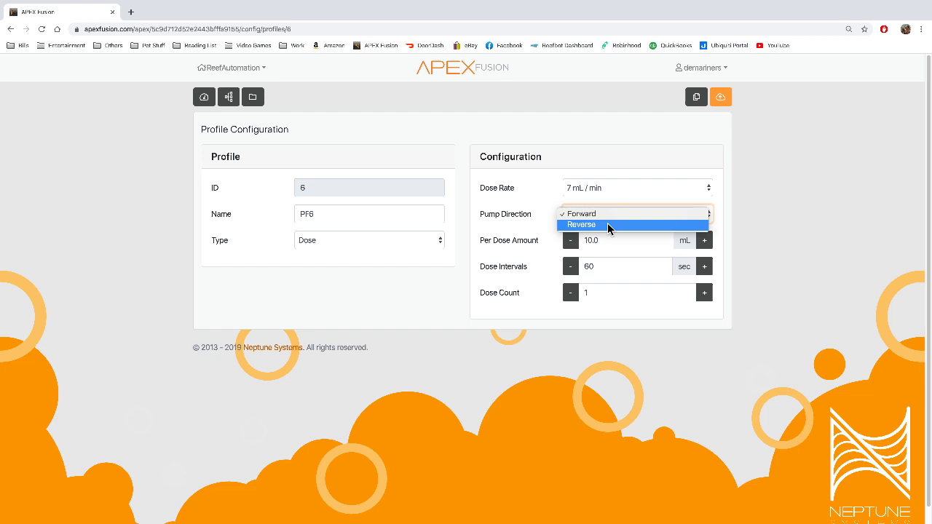
left_click(524, 214)
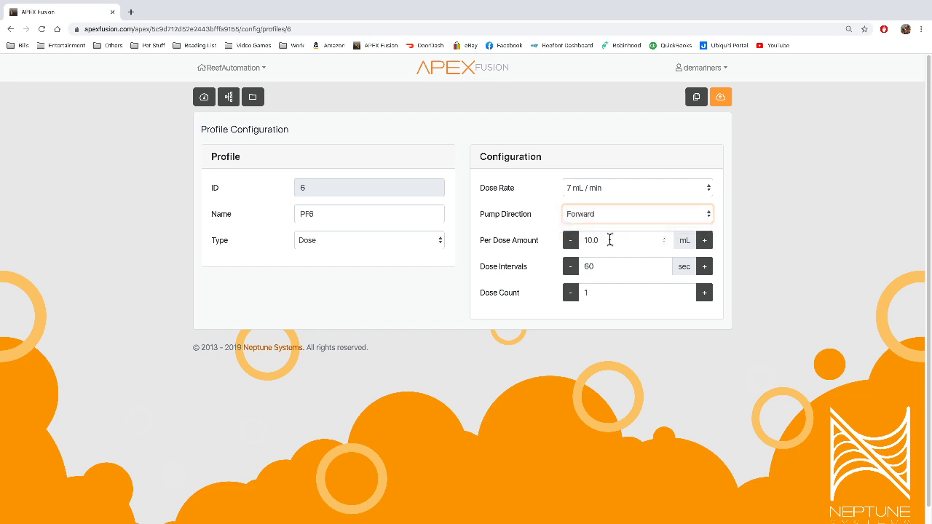
left_click(365, 249)
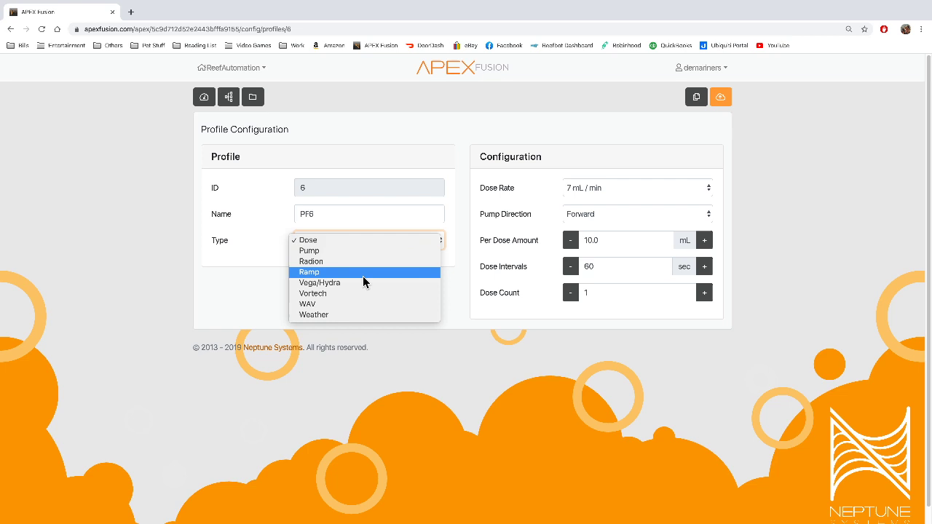
- Make PF6 a Ramp profile with Start Intensity 10 and End Intensity 50
left_click(363, 275)
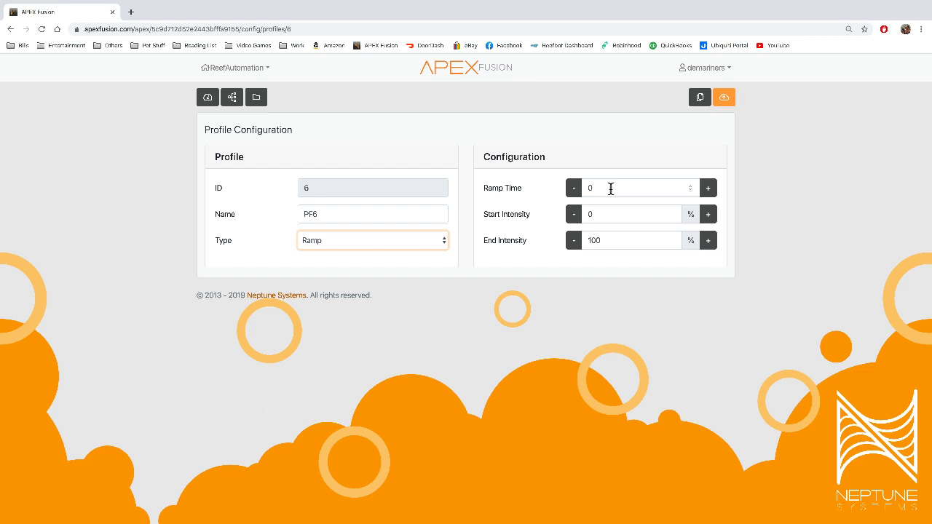
double_click(607, 214)
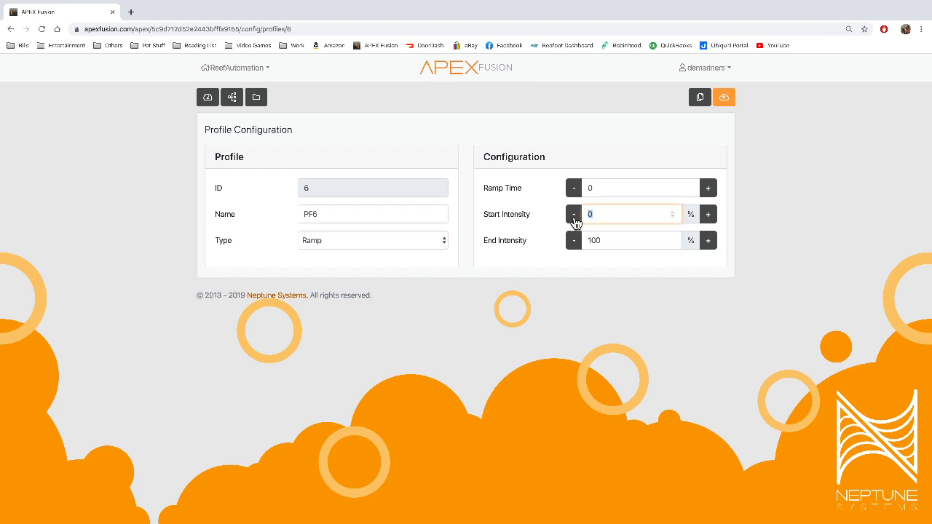
type("10")
double_click(638, 240)
key("BackSpace")
type("50")
left_click(617, 269)
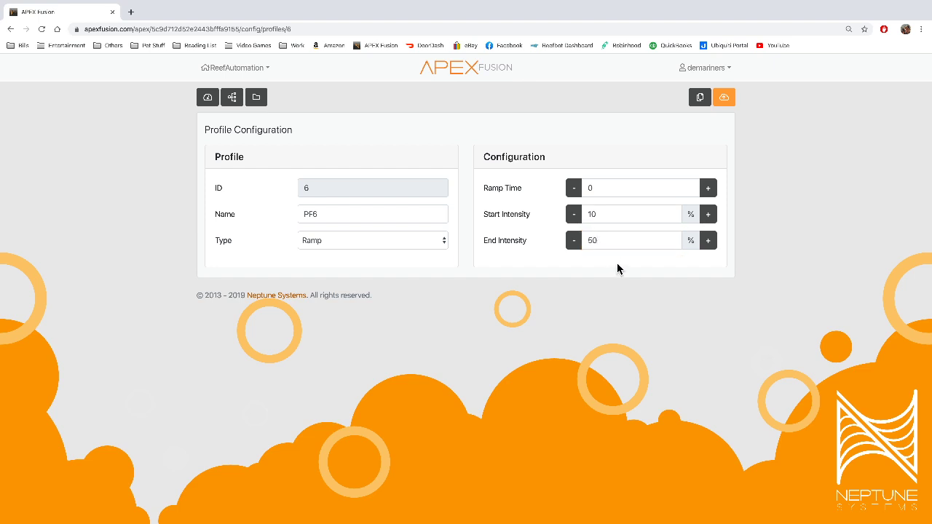
left_click(350, 240)
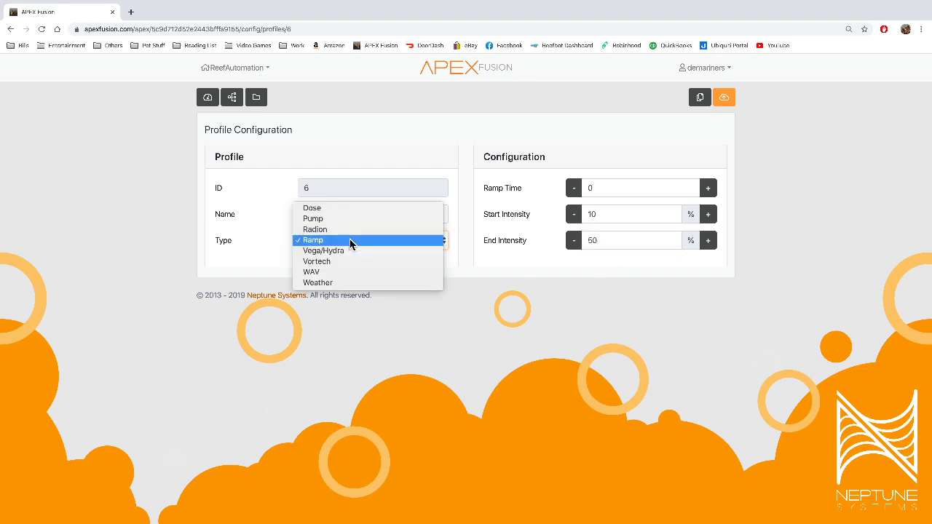
- Switch PF6 to the Vega/Hydra type, then to Radion
left_click(353, 251)
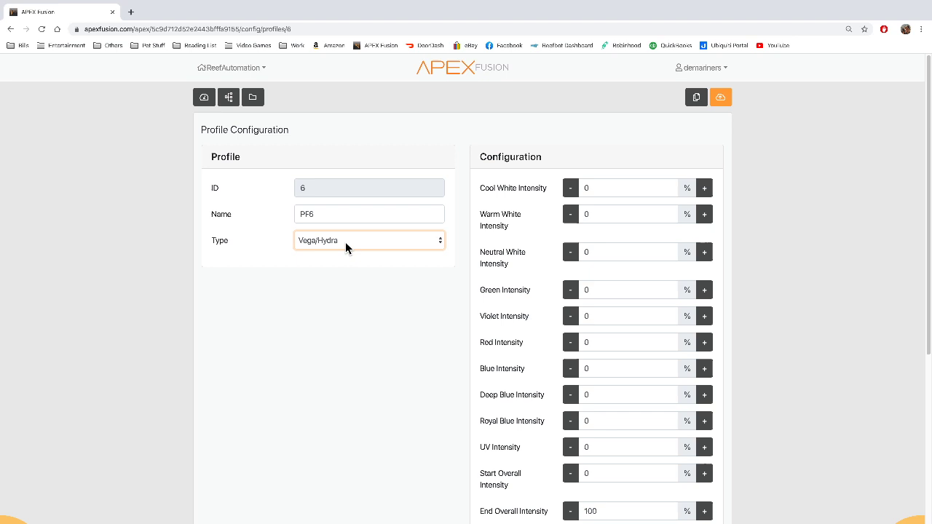
left_click(346, 248)
left_click(339, 221)
- Make PF6 a Vortech profile, browsing wave modes but keeping Reef Crest
left_click(350, 246)
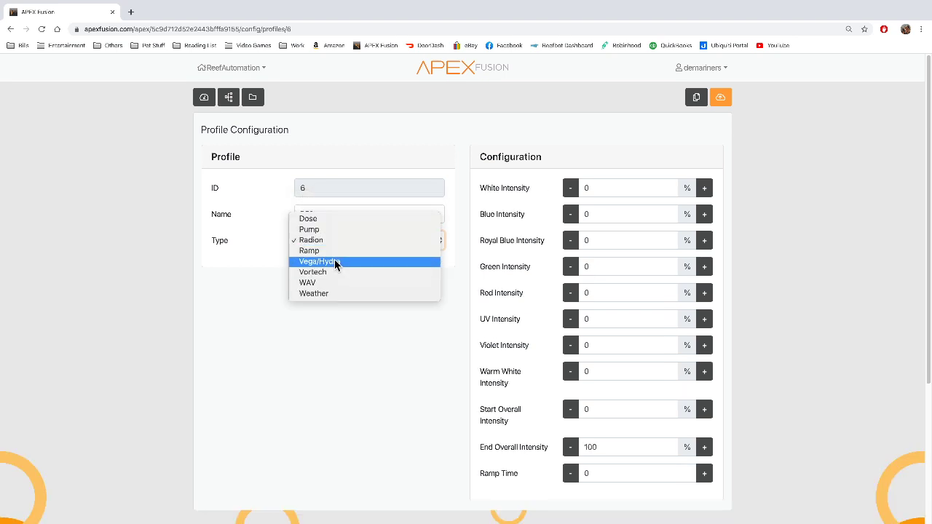
left_click(332, 272)
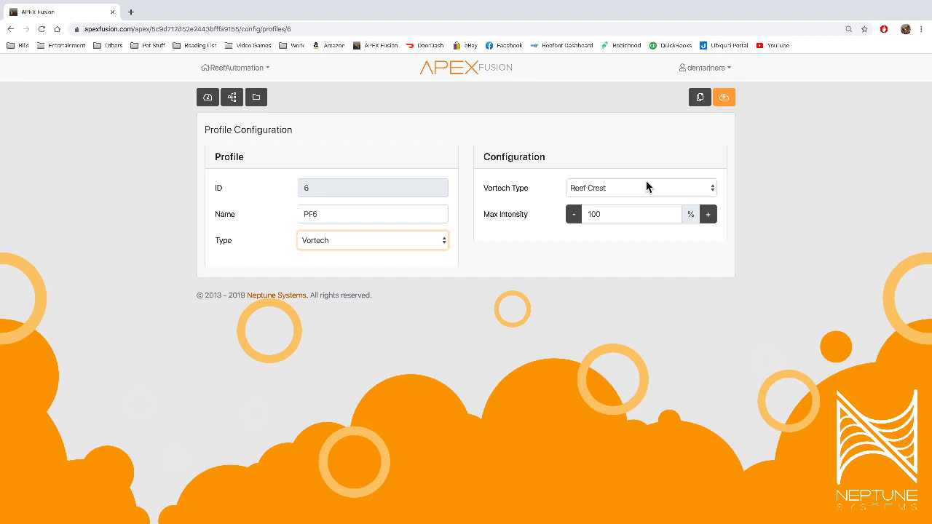
left_click(648, 188)
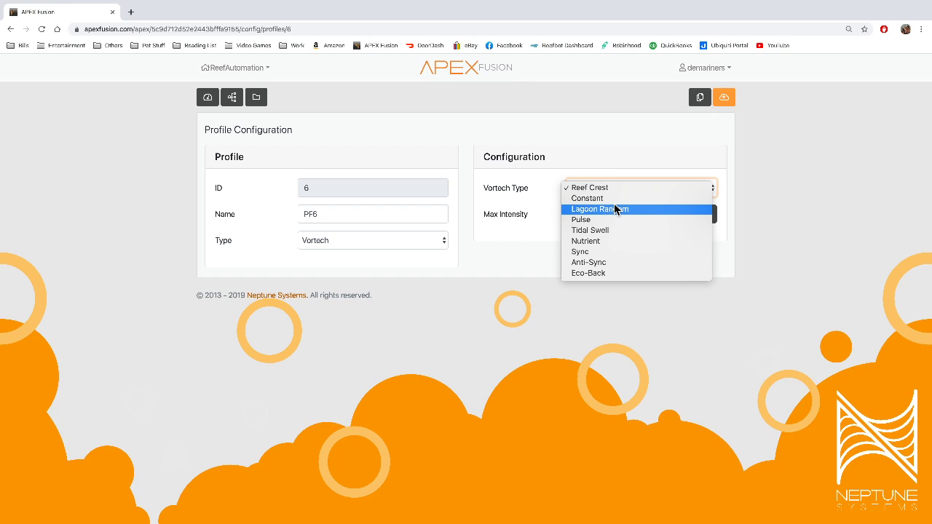
left_click(496, 265)
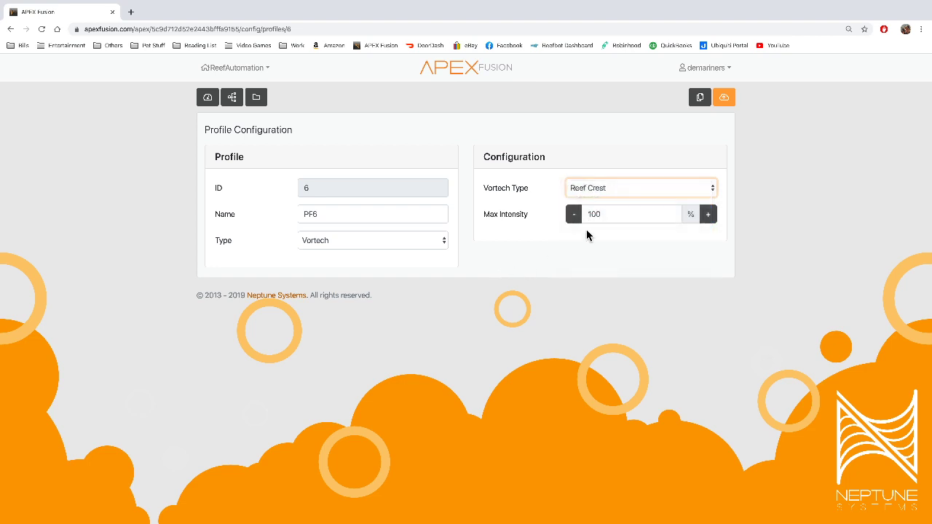
left_click(622, 192)
left_click(511, 240)
- Switch PF6 to the WAV type, then settle on Weather
left_click(344, 241)
left_click(349, 250)
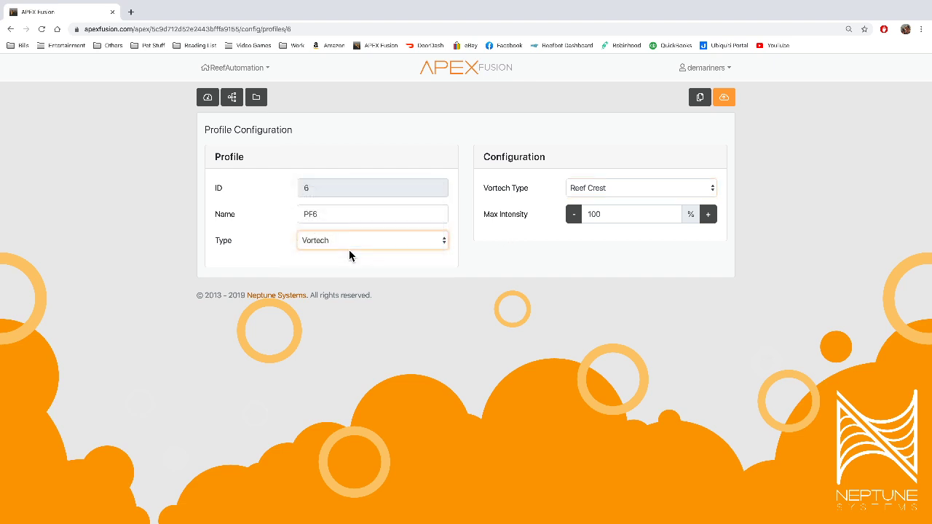
left_click(377, 241)
left_click(343, 254)
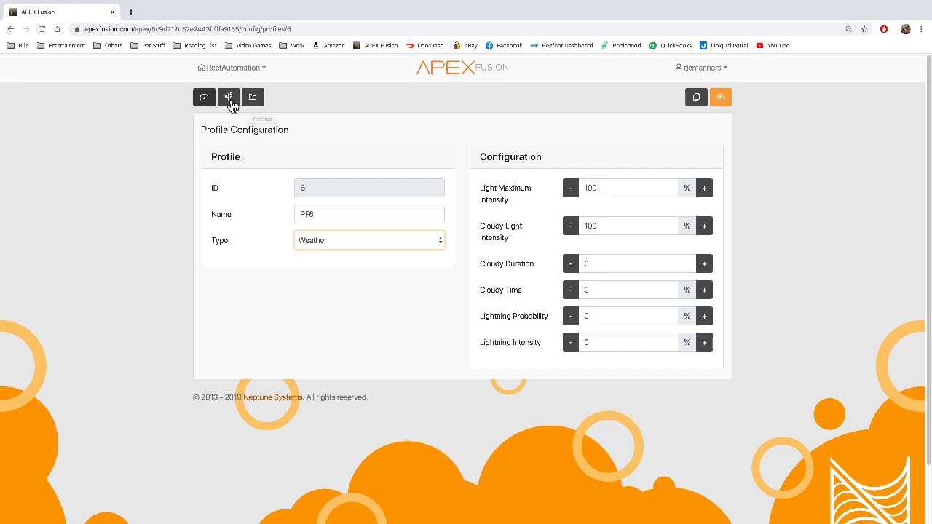
- Open the REEF_PHYTO output's program configuration from the dashboard
left_click(202, 103)
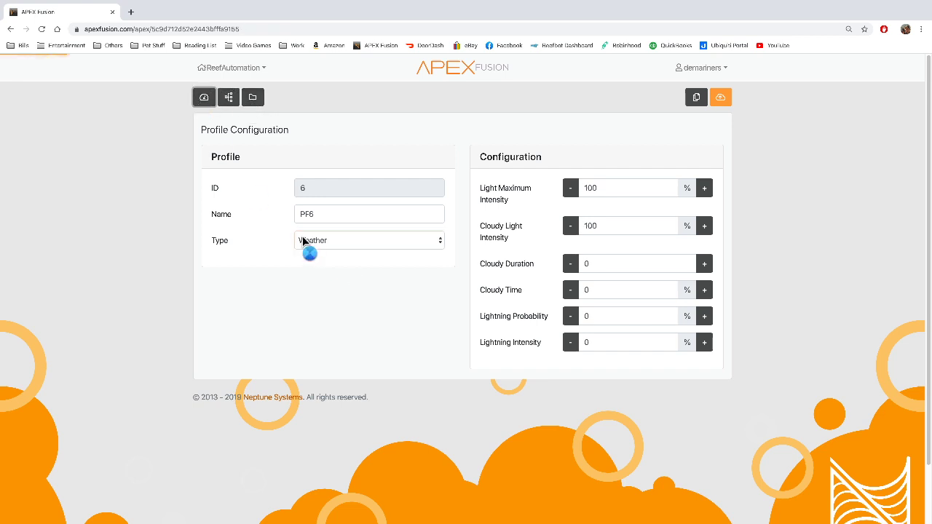
scroll(542, 309, "down", 4)
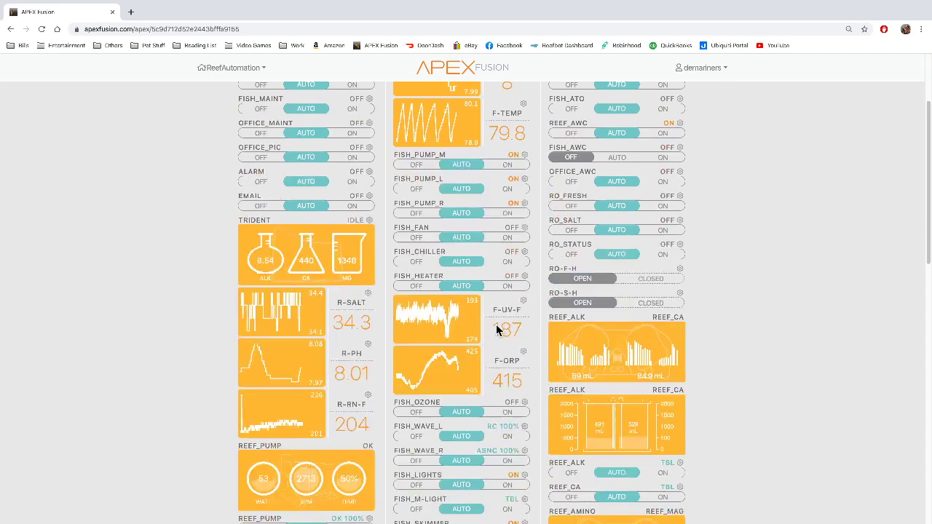
scroll(706, 385, "down", 3)
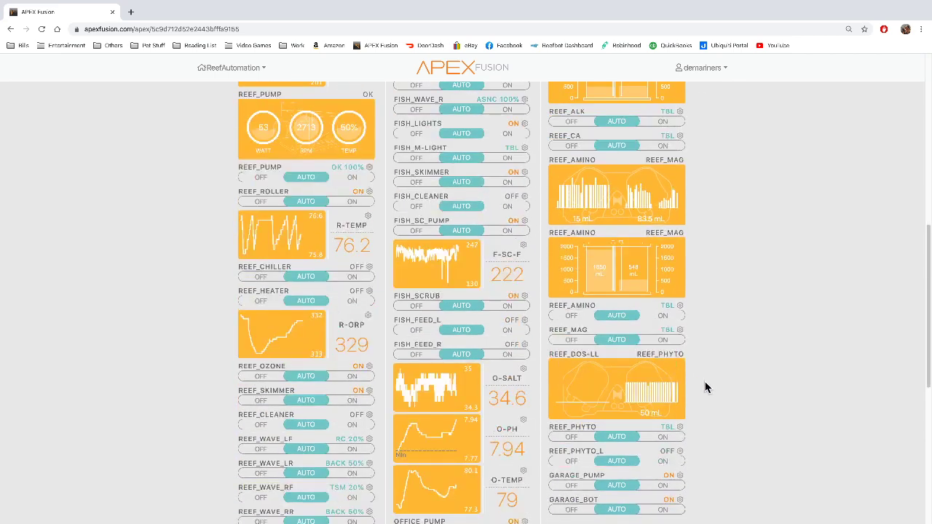
scroll(677, 442, "down", 1)
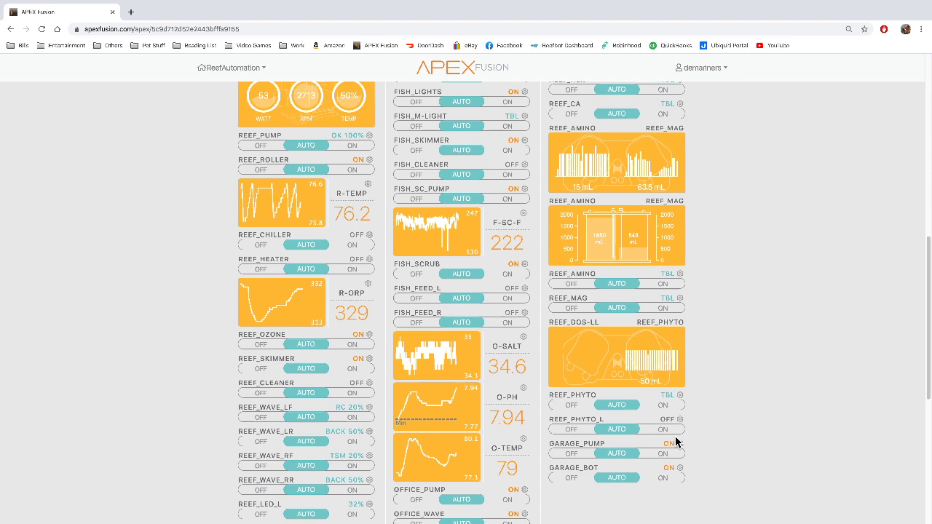
left_click(680, 395)
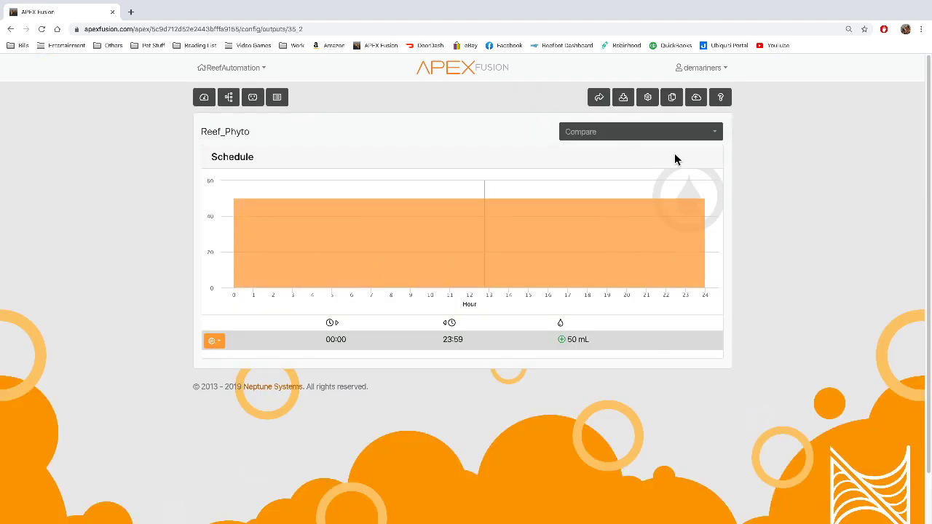
left_click(647, 97)
- Draft 'If time 8:00 to 18:00 then Light-Low' in the Advanced editor, then cancel unsaved
left_click(403, 126)
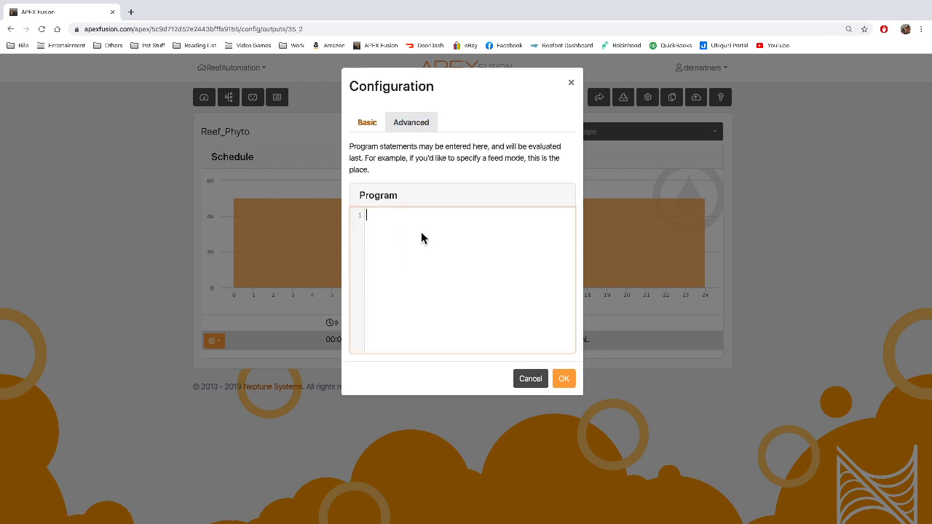
type("If time :08")
key("BackSpace")
key("BackSpace")
key("BackSpace")
type("8L9")
key("BackSpace")
key("BackSpace")
type("00 to 18:00 then L")
key("Return")
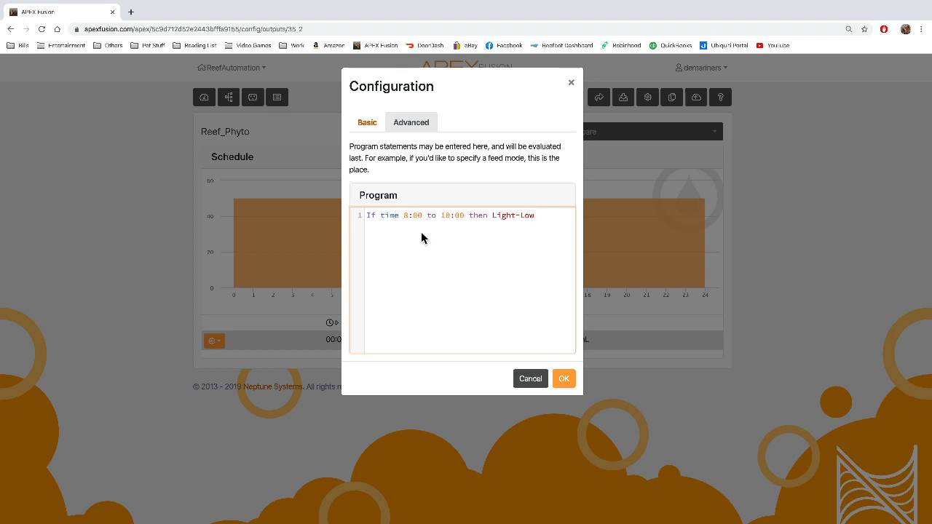
left_click(526, 379)
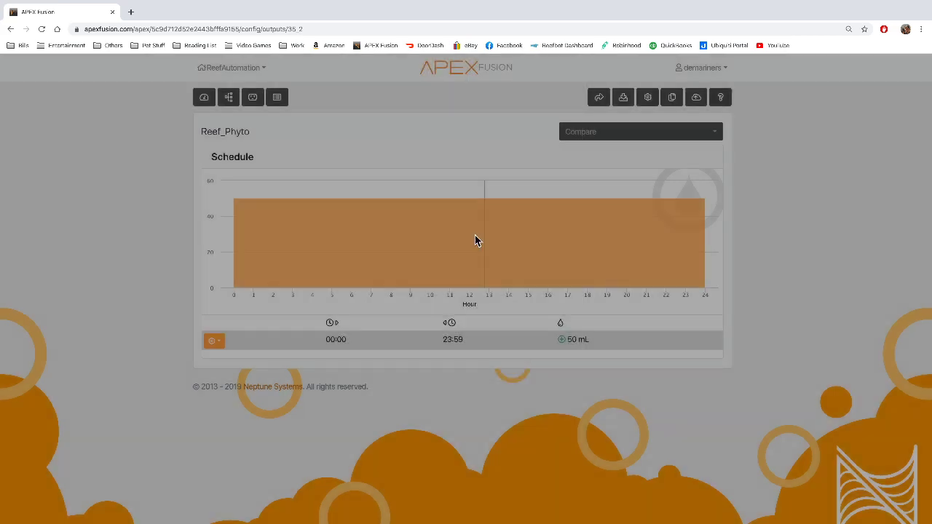
- Leave the Reef_Phyto output page and return to the dashboard of outputs and probe readings
left_click(206, 97)
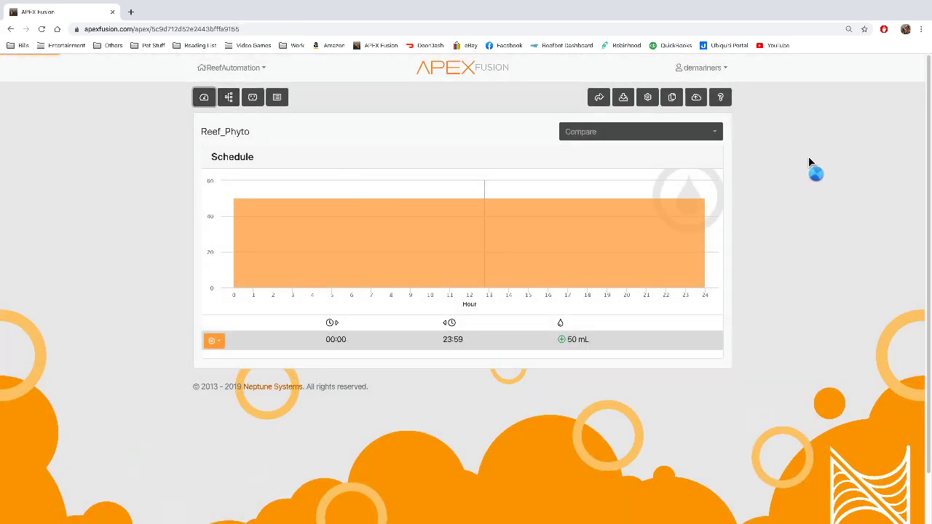